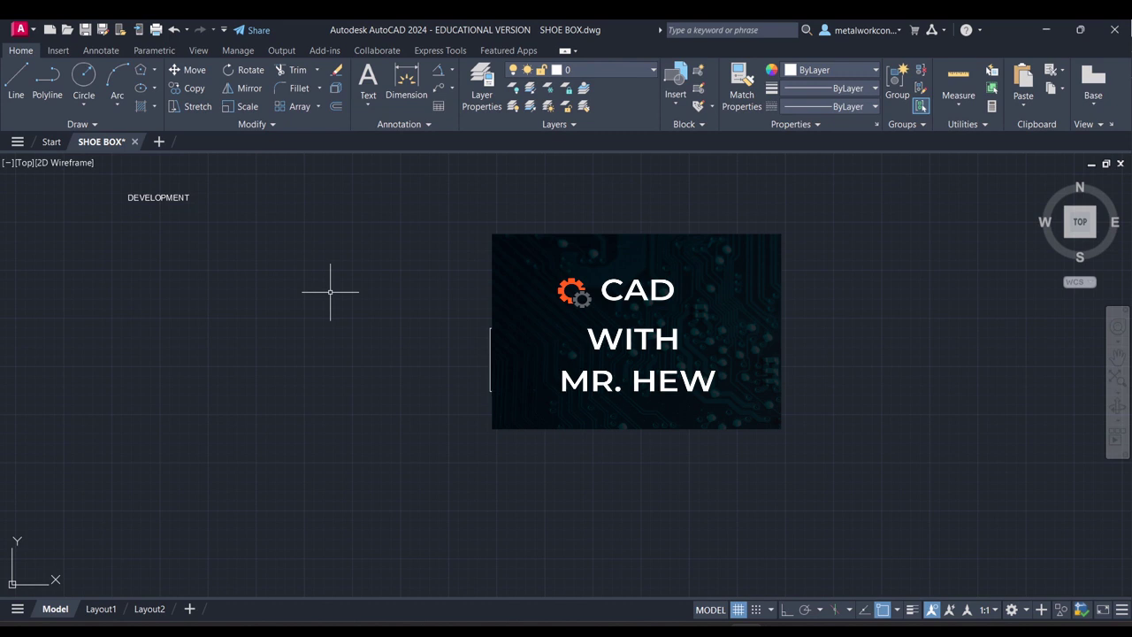
# Step: Pan the drawing slightly right and up so more of the DEVELOPMENT area shows
pyautogui.moveTo(330, 292); pyautogui.dragTo(461, 276, button='middle')
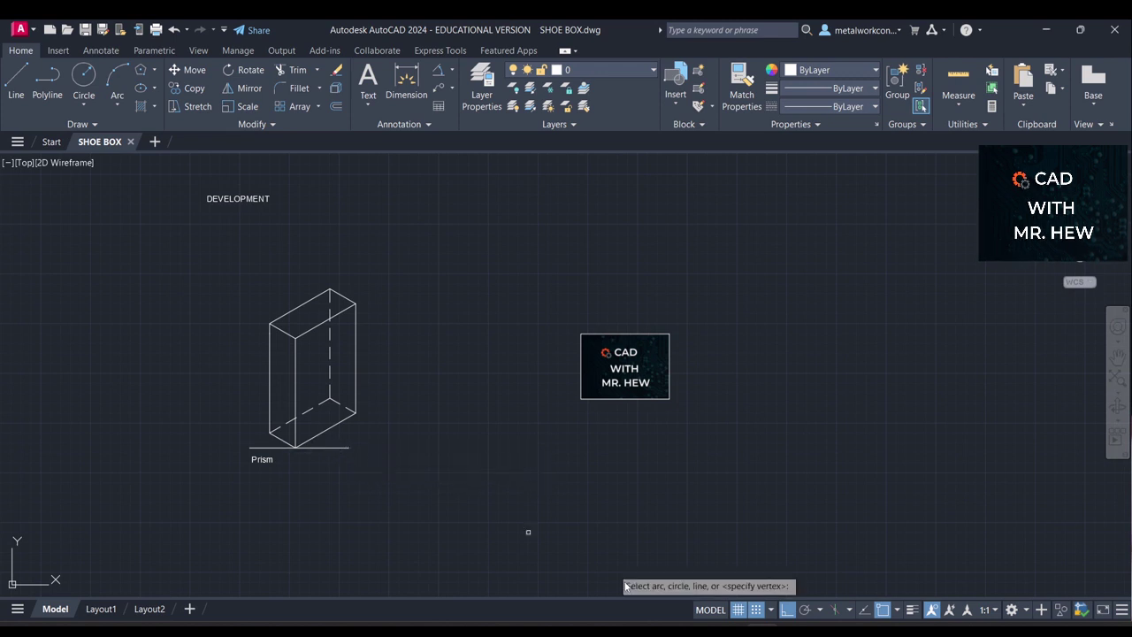
# Step: Turn off Ortho and Snap, then dimension the Prism's right base edge as 30° from the baseline
pyautogui.click(786, 610)
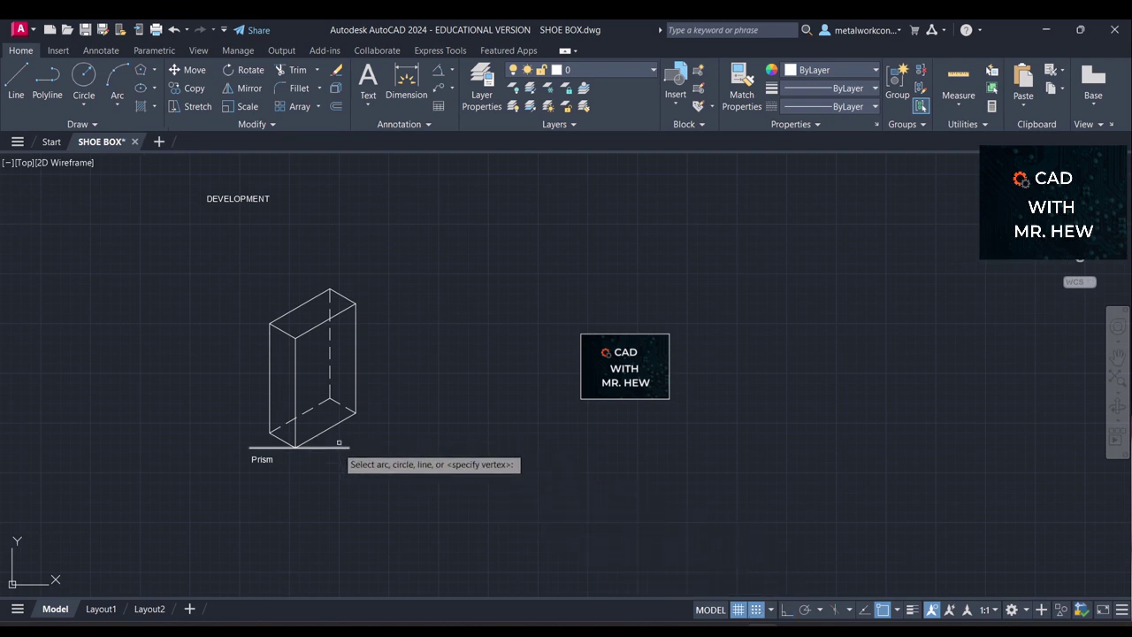
pyautogui.click(758, 610)
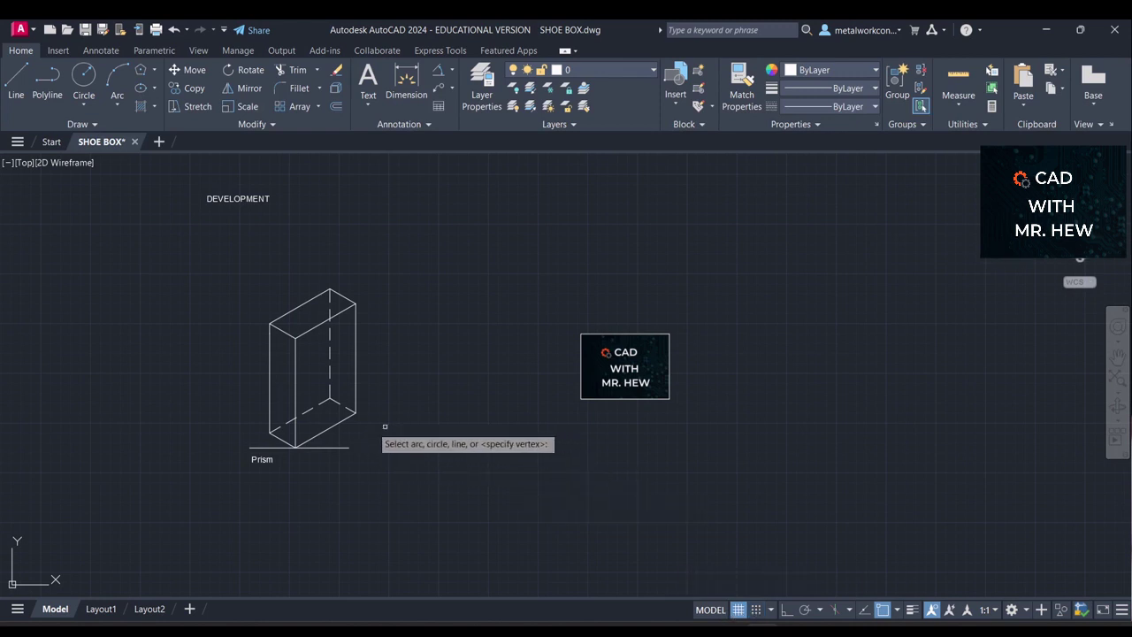
pyautogui.click(340, 448)
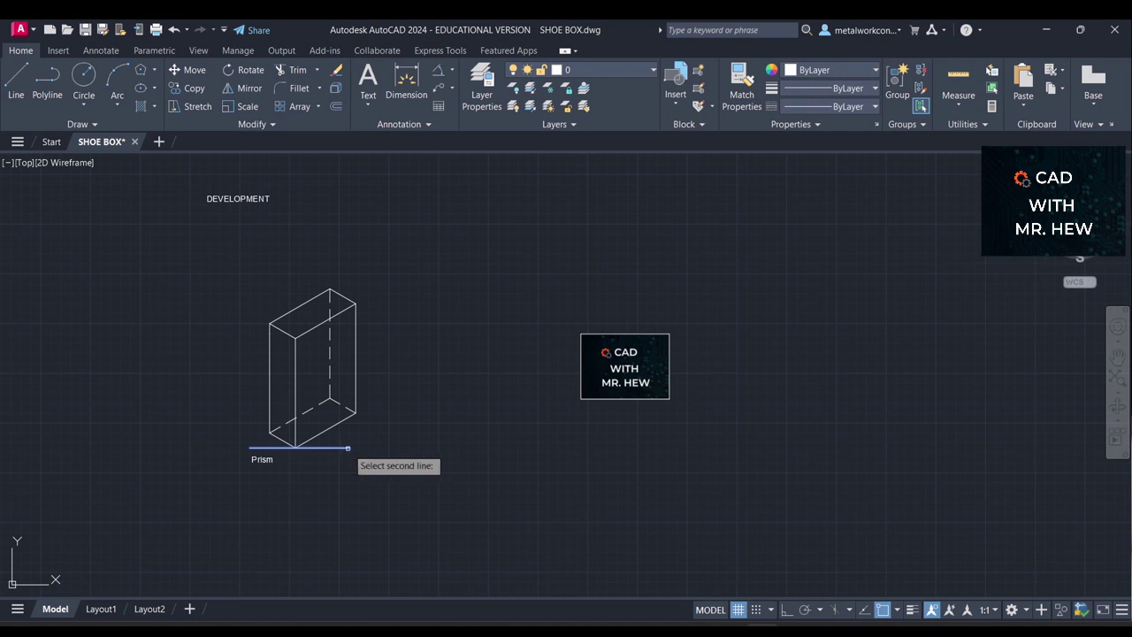
pyautogui.click(334, 428)
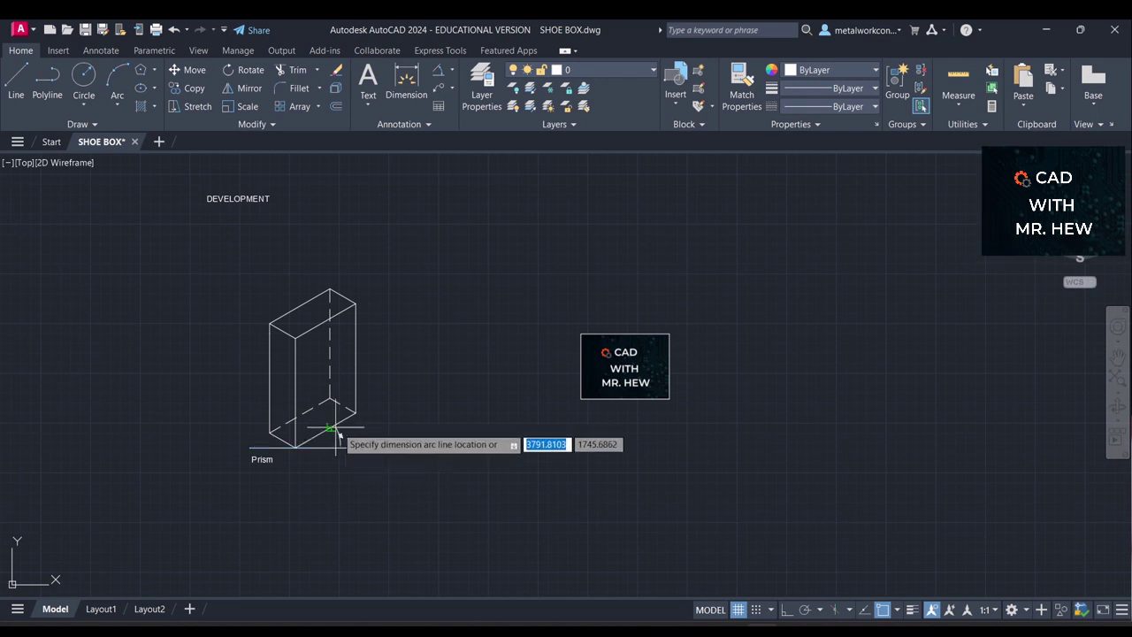
pyautogui.click(369, 433)
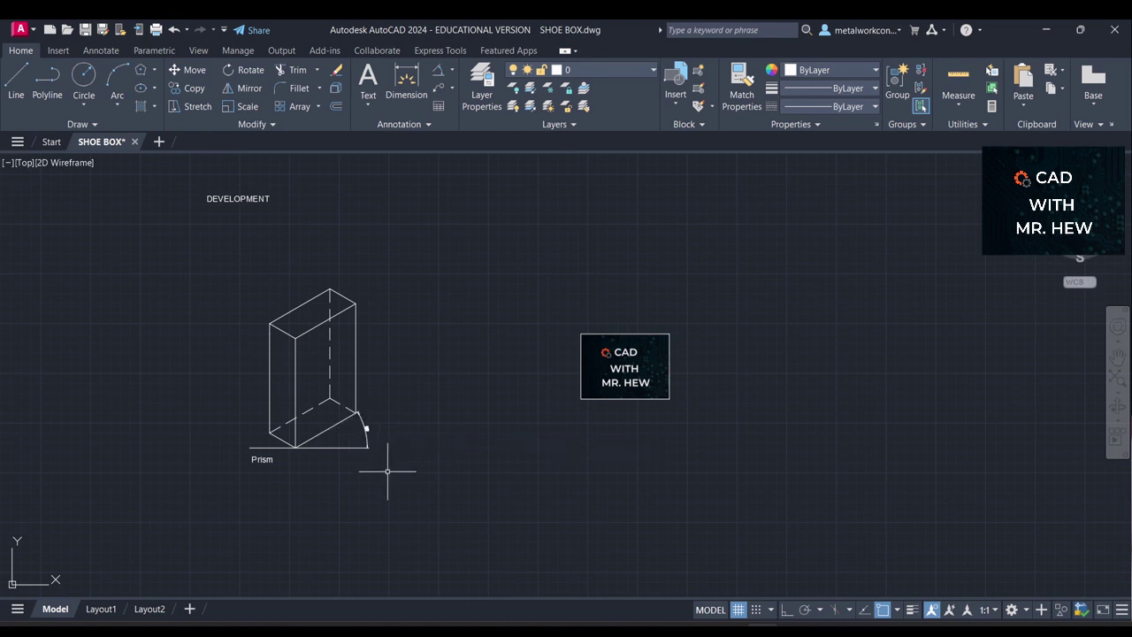
pyautogui.scroll(5, 386, 468)
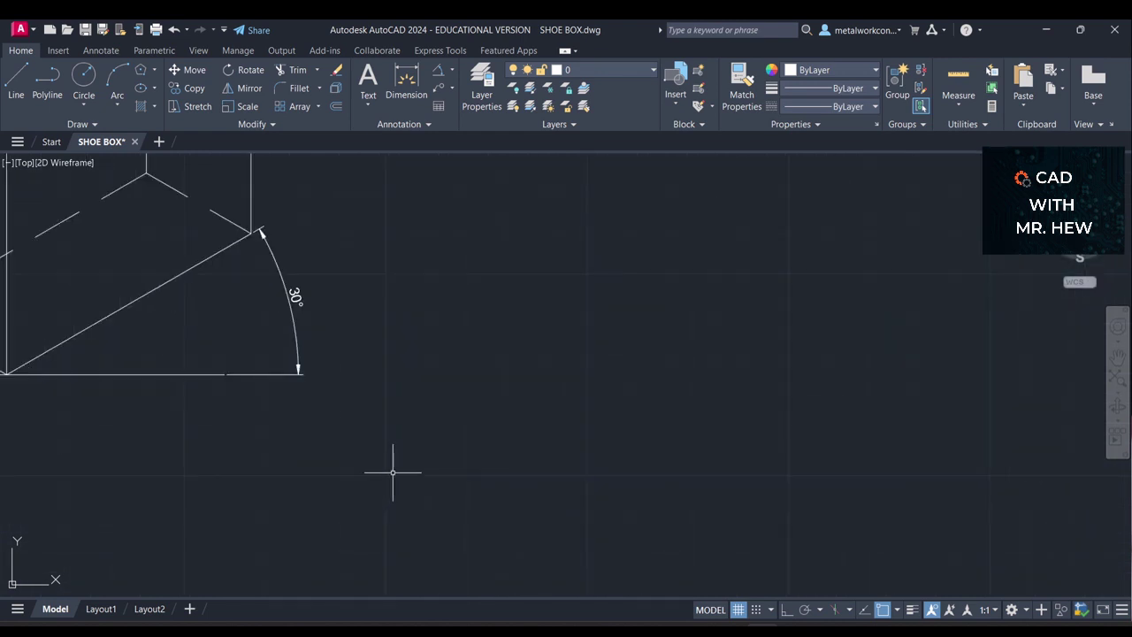
pyautogui.scroll(-5, 393, 472)
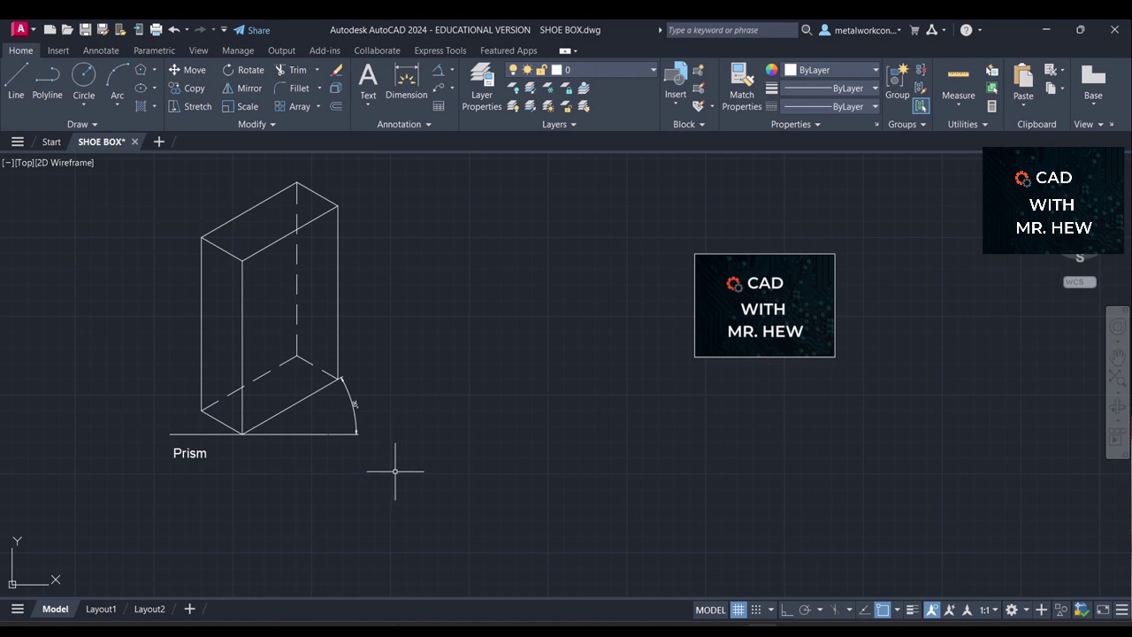
# Step: Add a matching 30° angle dimension between the Prism's left base edge and the baseline
pyautogui.press('space')
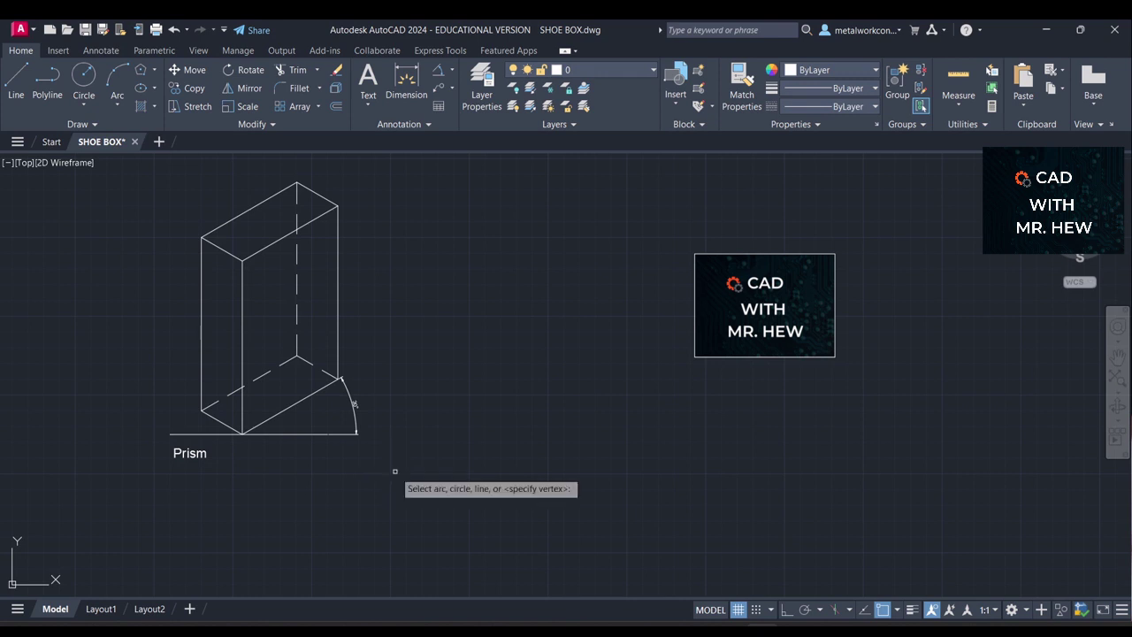
pyautogui.click(217, 420)
pyautogui.click(207, 433)
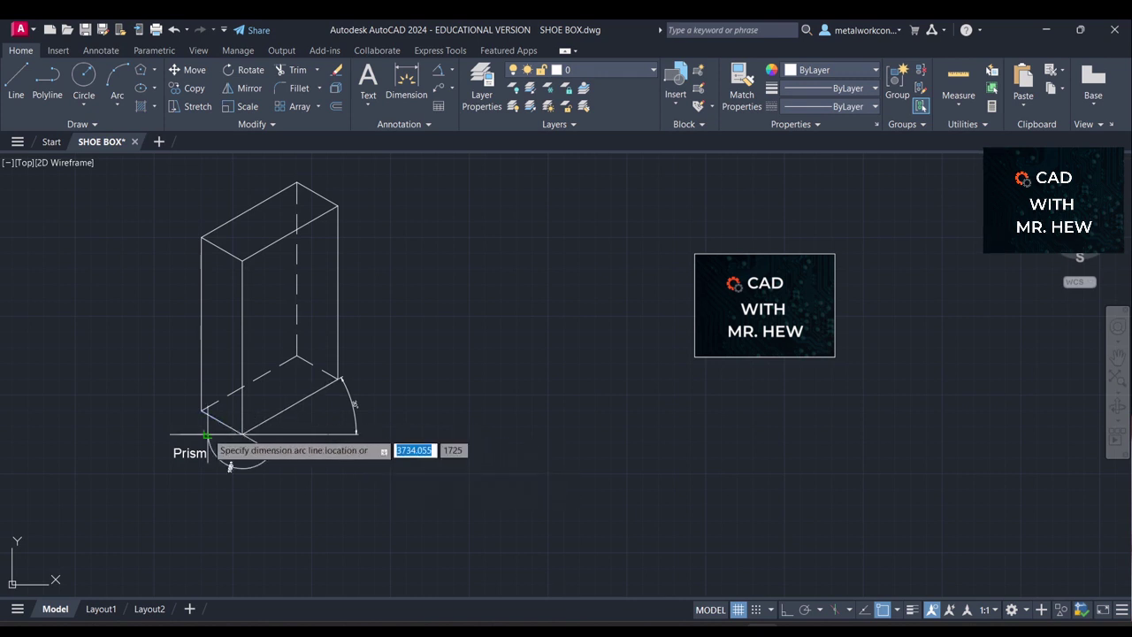
pyautogui.click(157, 389)
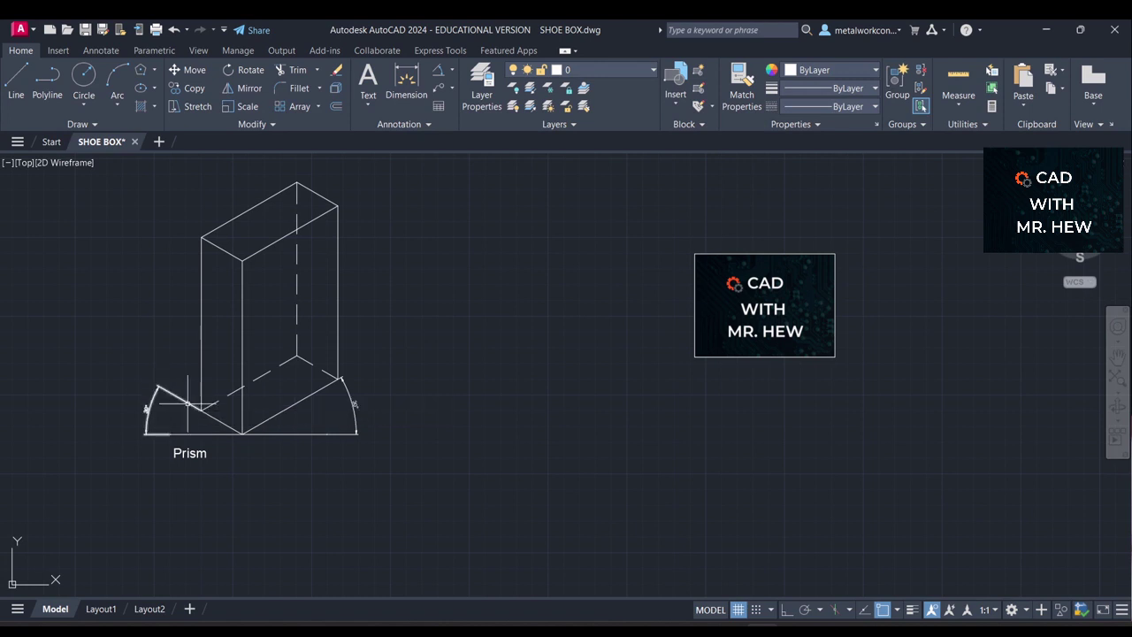
pyautogui.scroll(4, 187, 404)
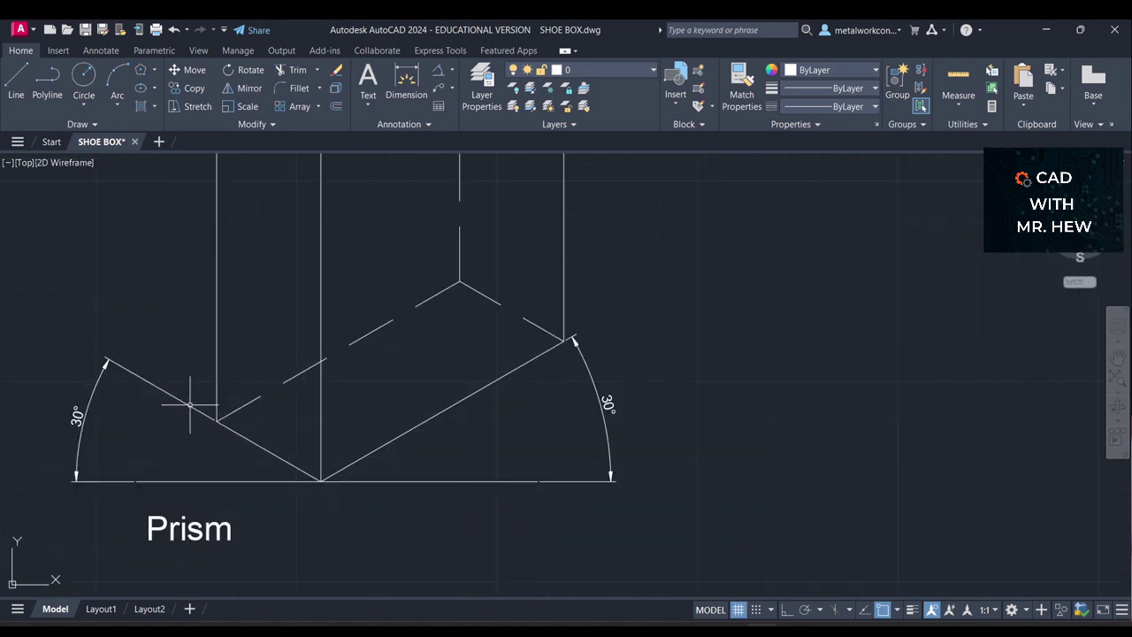
pyautogui.scroll(-5, 188, 404)
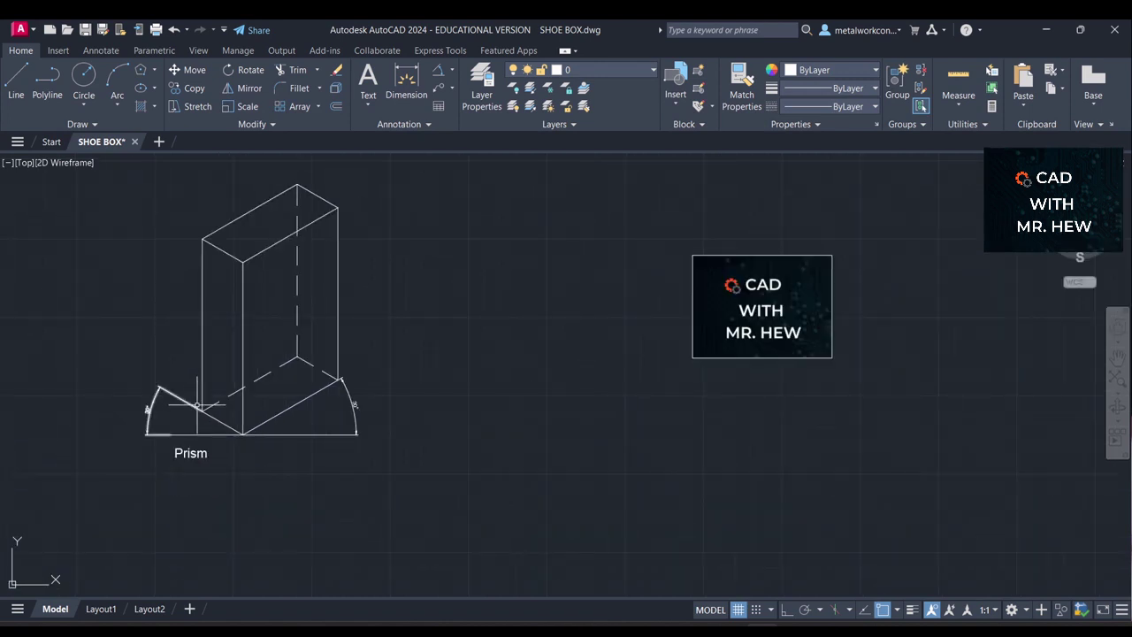
# Step: Shift the prism and labels right and down, then save the SHOE BOX drawing
pyautogui.click(1118, 359)
pyautogui.moveTo(1008, 379); pyautogui.dragTo(1046, 424)
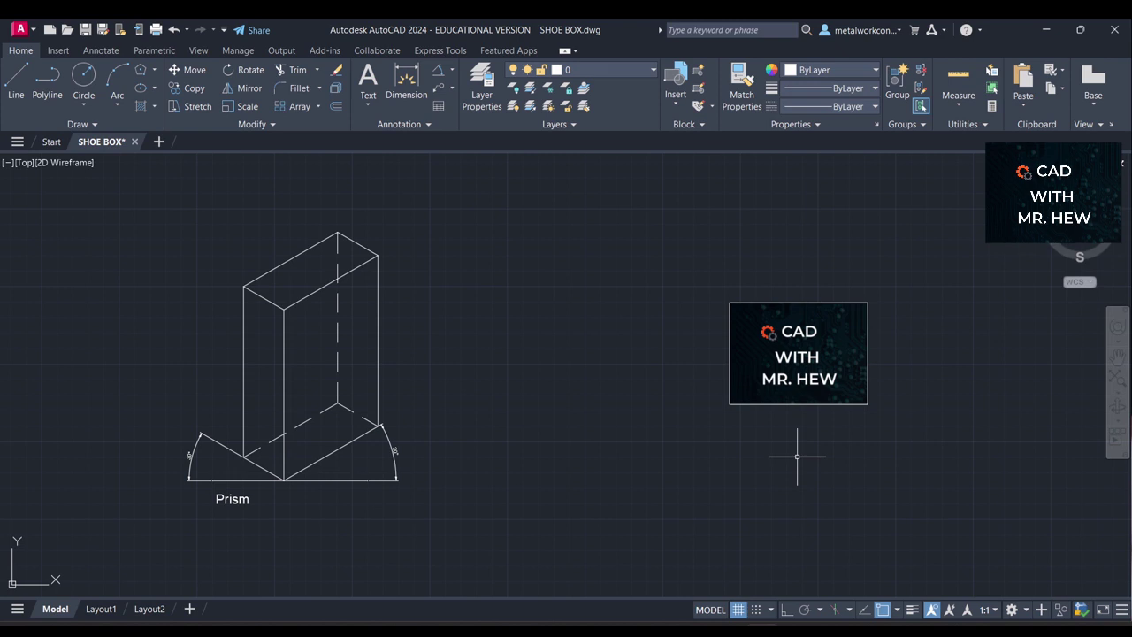
pyautogui.click(84, 30)
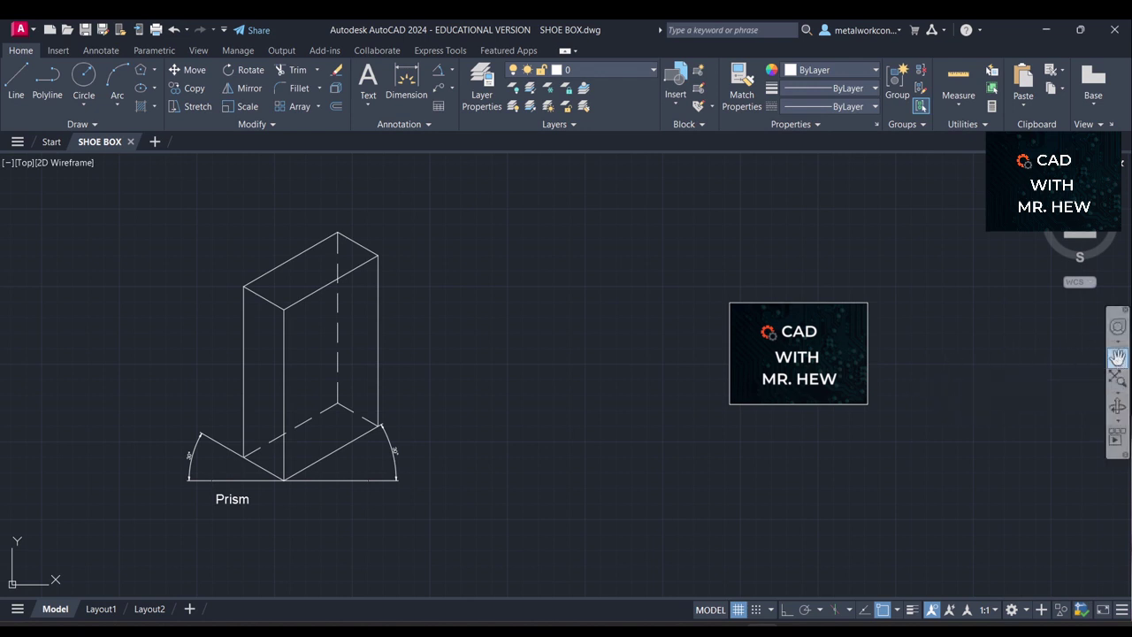
pyautogui.click(1118, 357)
# Step: Pan until the DEVELOPMENT net, BOX, COVER and ROBOT SHOES views are all visible
pyautogui.moveTo(310, 329); pyautogui.dragTo(1060, 347)
pyautogui.moveTo(452, 346); pyautogui.dragTo(955, 330)
pyautogui.press('Escape')
pyautogui.scroll(-2, 957, 333)
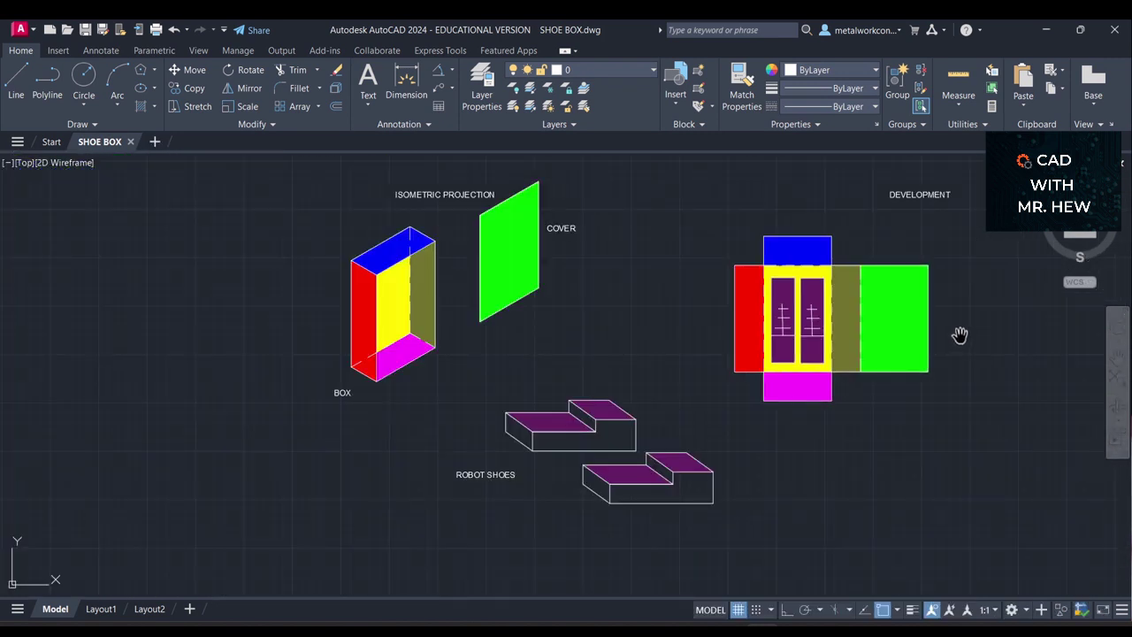
pyautogui.click(1117, 357)
pyautogui.moveTo(1080, 359)
pyautogui.mouseDown()
pyautogui.moveTo(967, 384)
pyautogui.moveTo(934, 413)
pyautogui.moveTo(909, 413)
pyautogui.mouseUp()
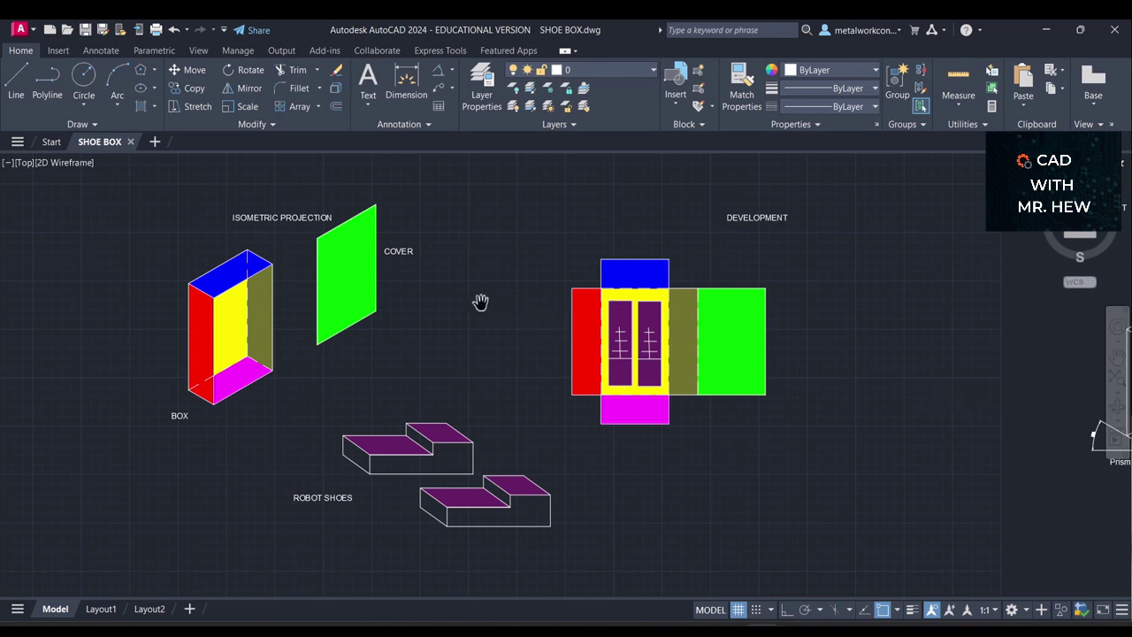
pyautogui.press('Escape')
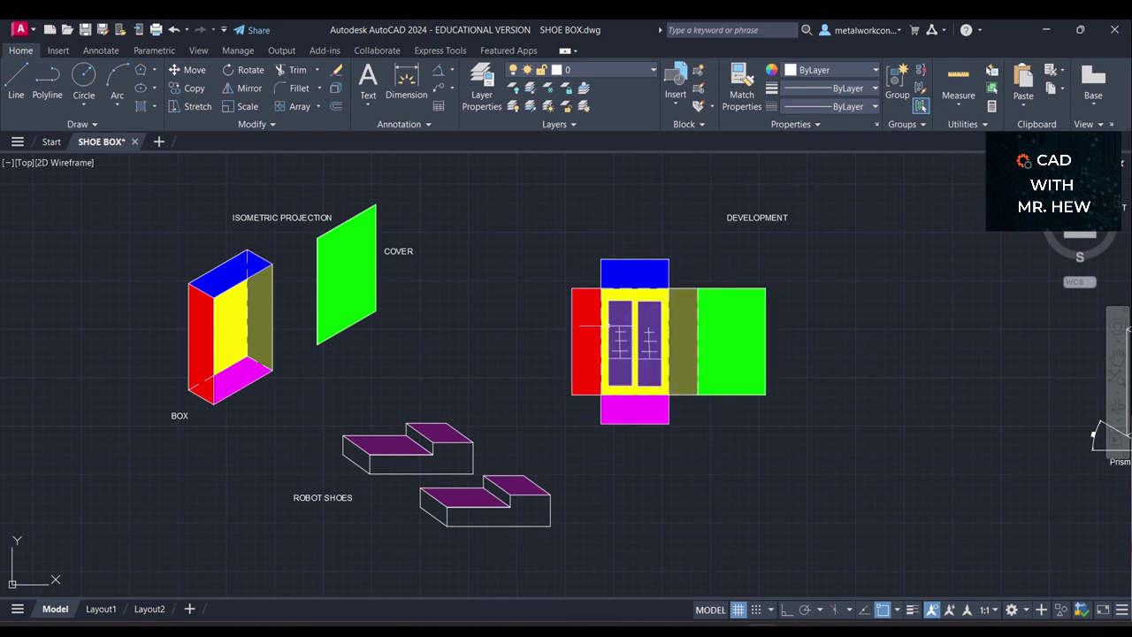
# Step: Start the Move command with M and pick the green COVER hatch
pyautogui.moveTo(234, 347)
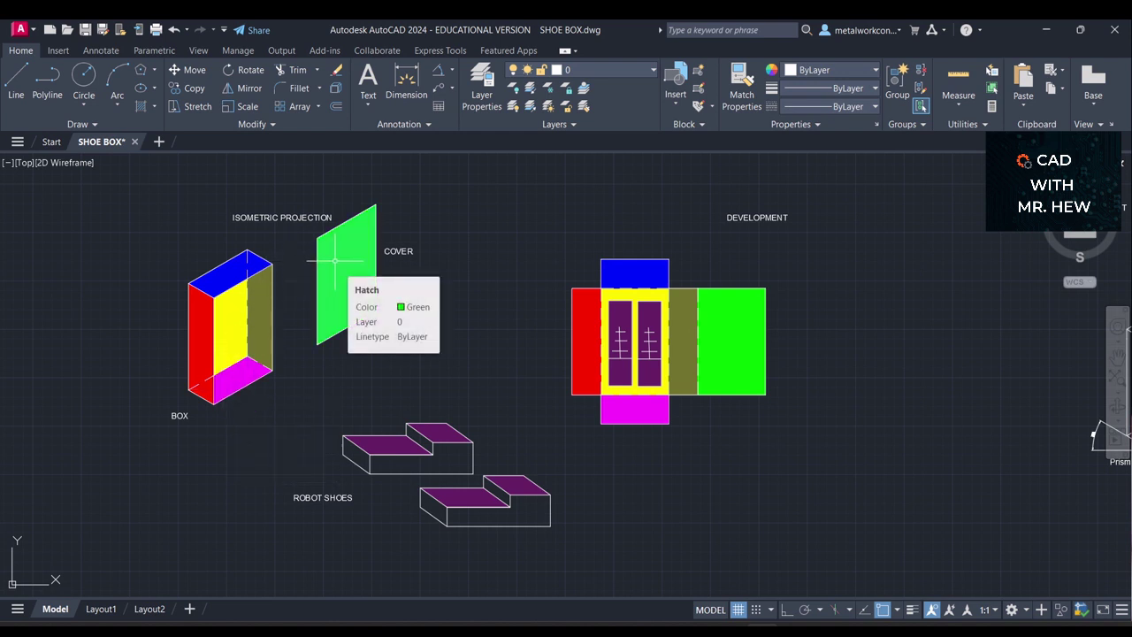
pyautogui.write('m')
pyautogui.press('Return')
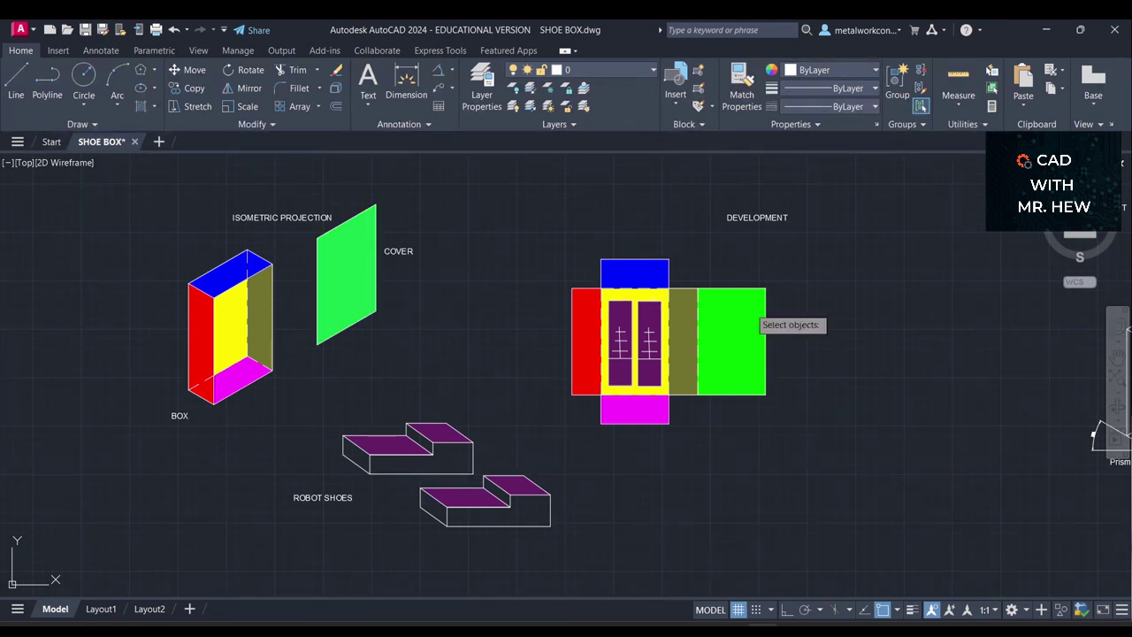
pyautogui.click(248, 325)
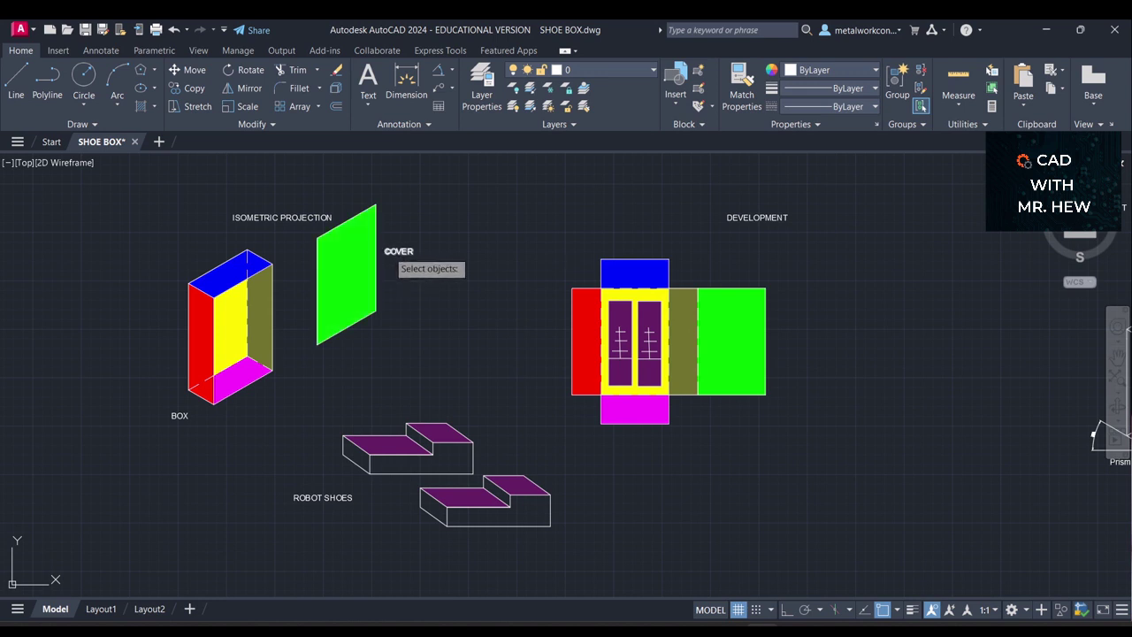
# Step: Move the green cover fill from its lower corner onto the box's corner
pyautogui.click(340, 268)
pyautogui.press('Return')
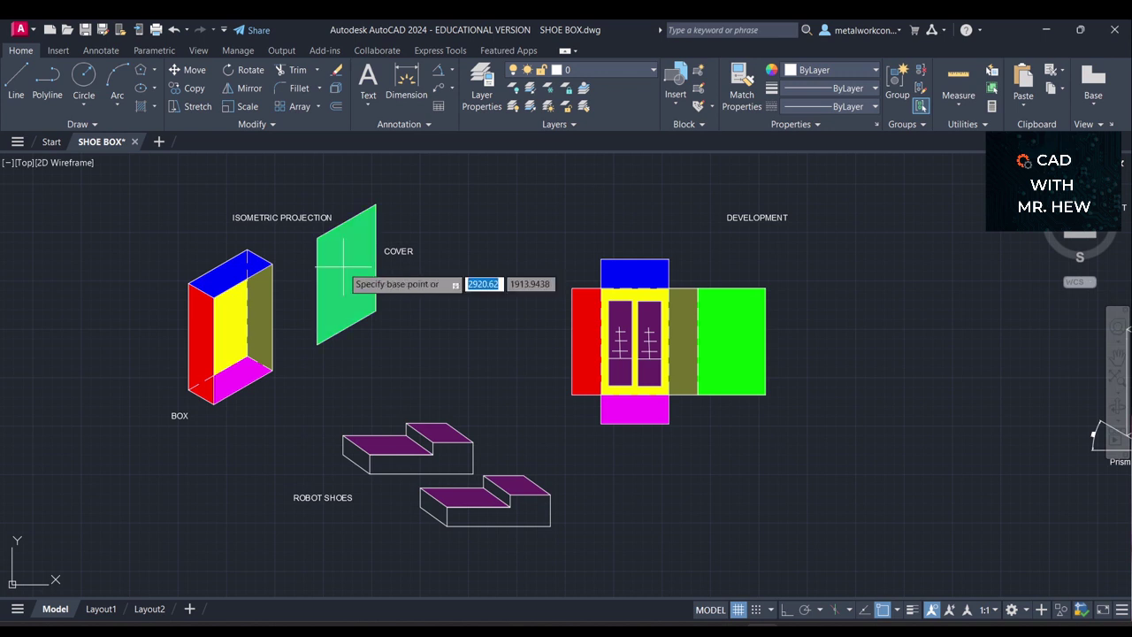
pyautogui.click(316, 345)
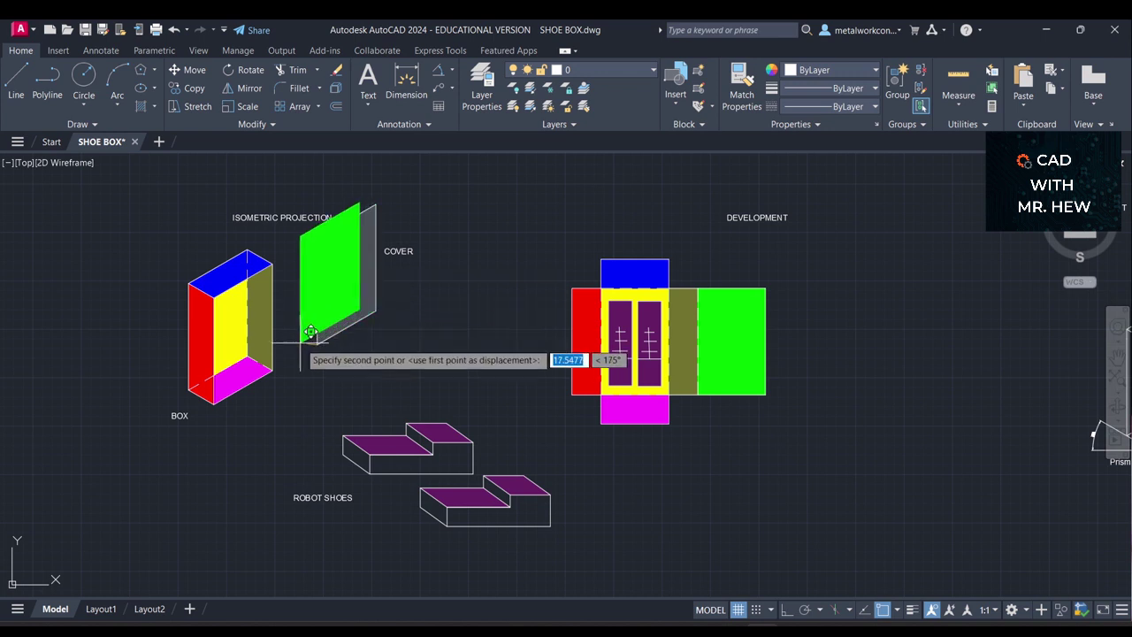
pyautogui.click(274, 371)
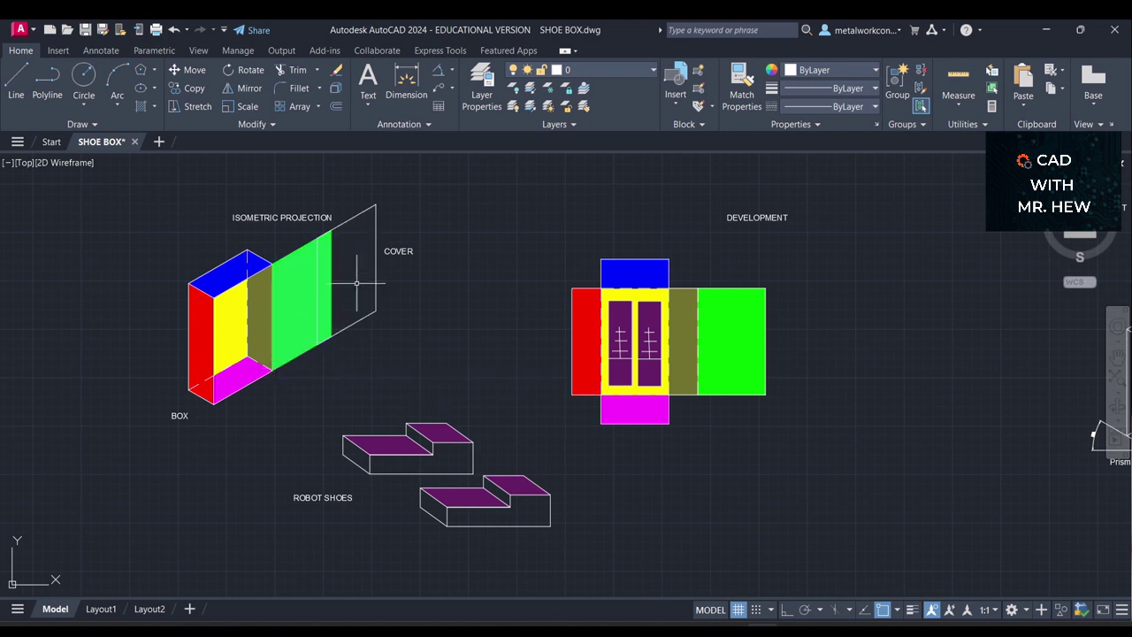
# Step: Move the leftover cover outline onto the attached green panel
pyautogui.click(375, 259)
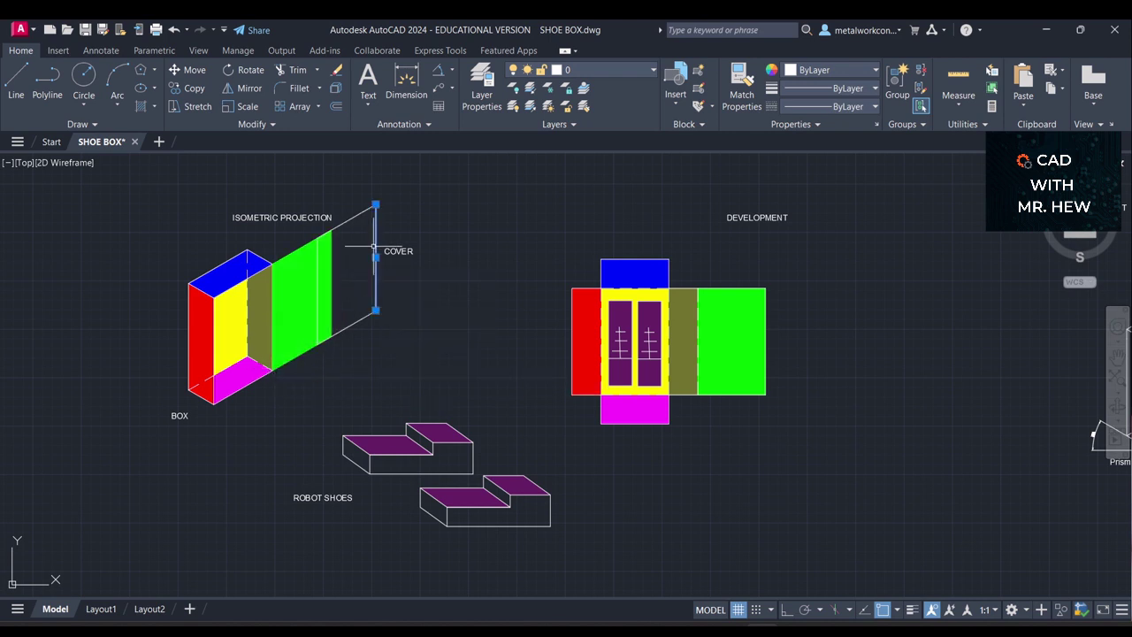
pyautogui.press('Escape')
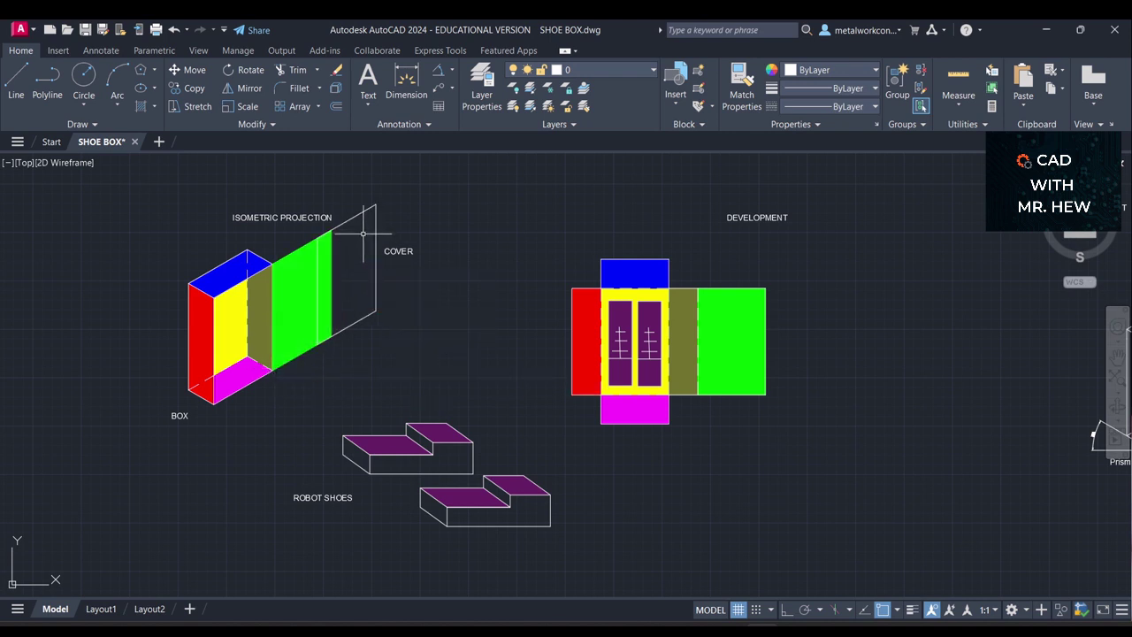
pyautogui.press('space')
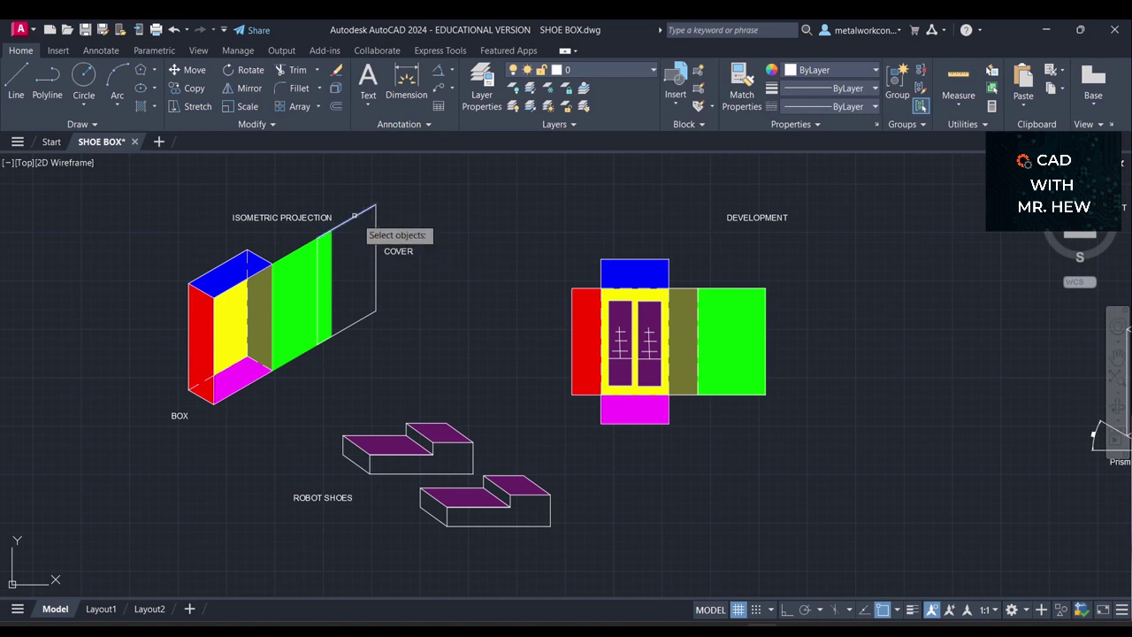
pyautogui.click(375, 256)
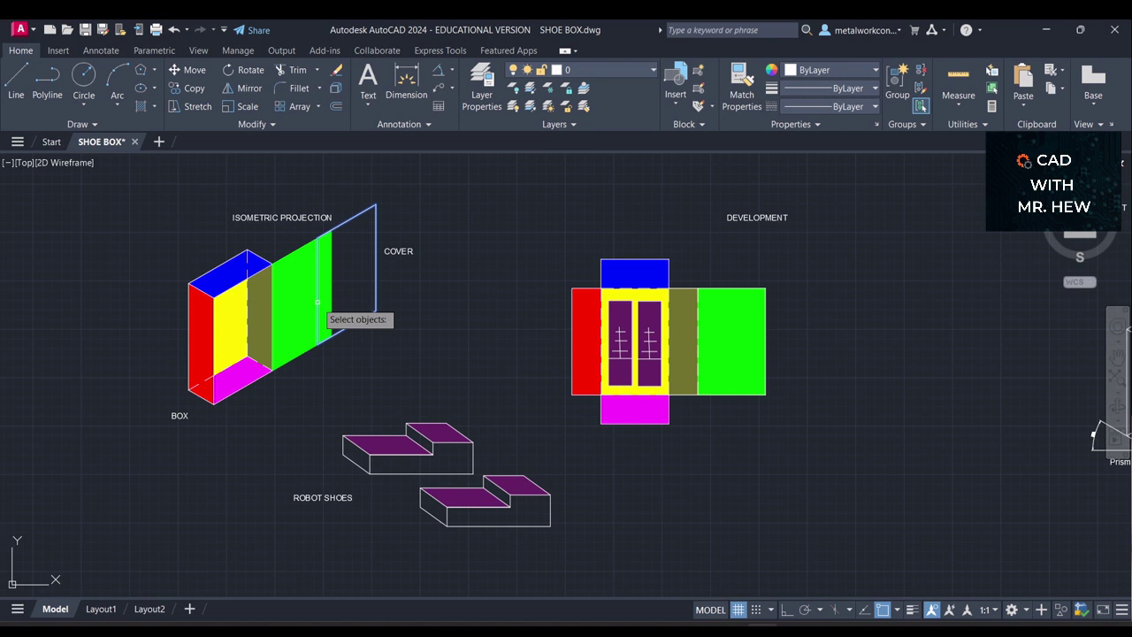
pyautogui.press('Return')
pyautogui.click(318, 345)
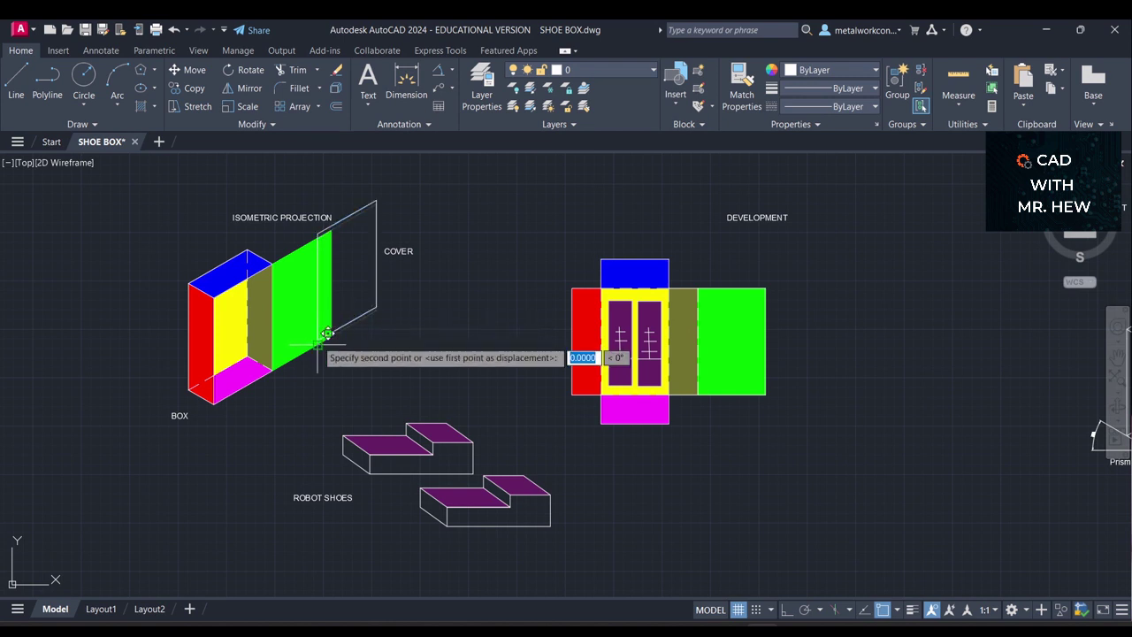
pyautogui.click(274, 369)
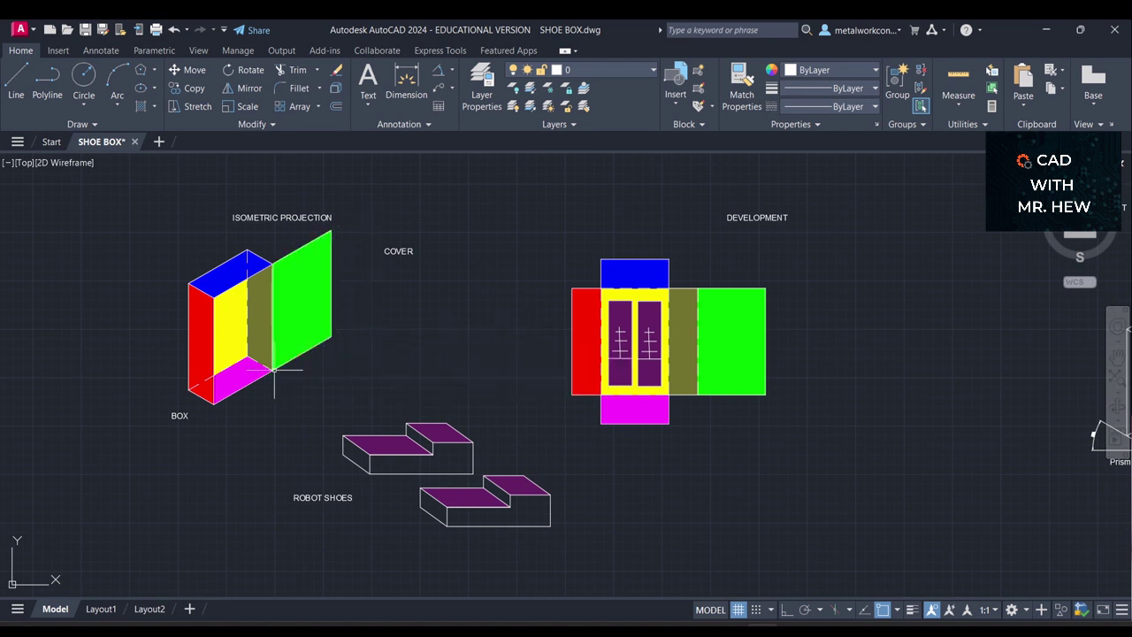
# Step: Move the COVER label next to the attached cover panel
pyautogui.press('Return')
pyautogui.click(392, 253)
pyautogui.press('Return')
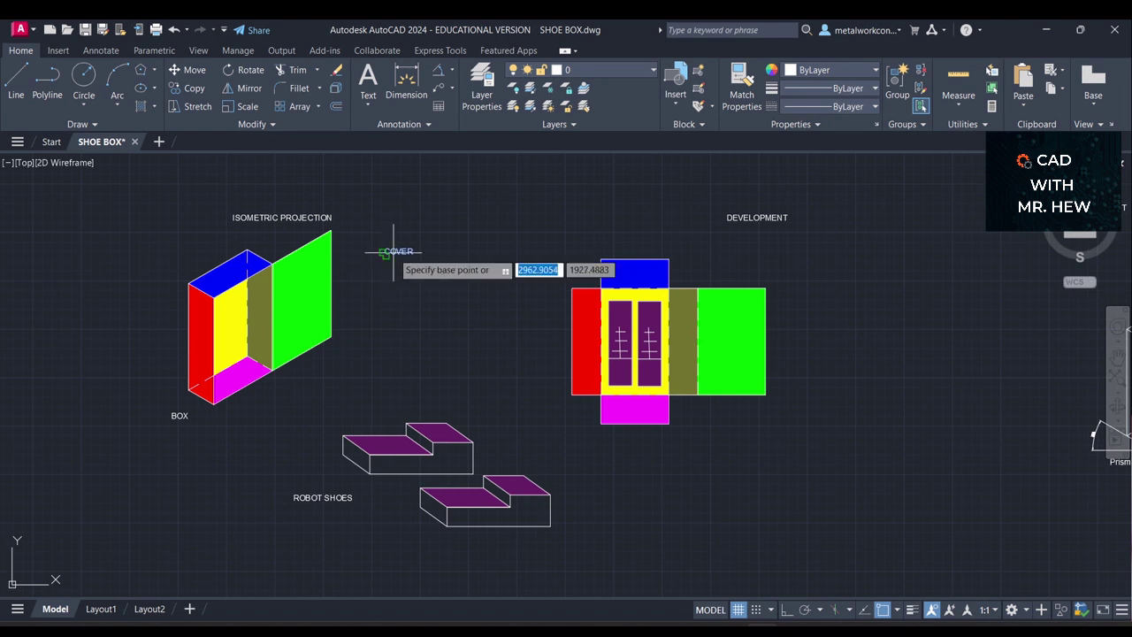
pyautogui.click(394, 253)
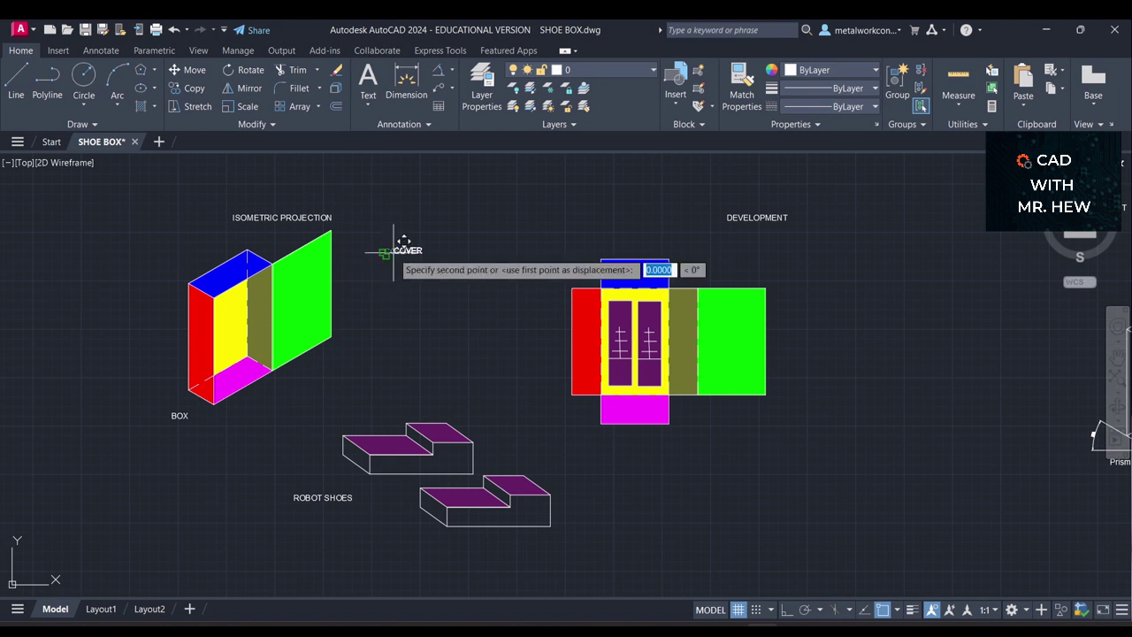
pyautogui.click(340, 289)
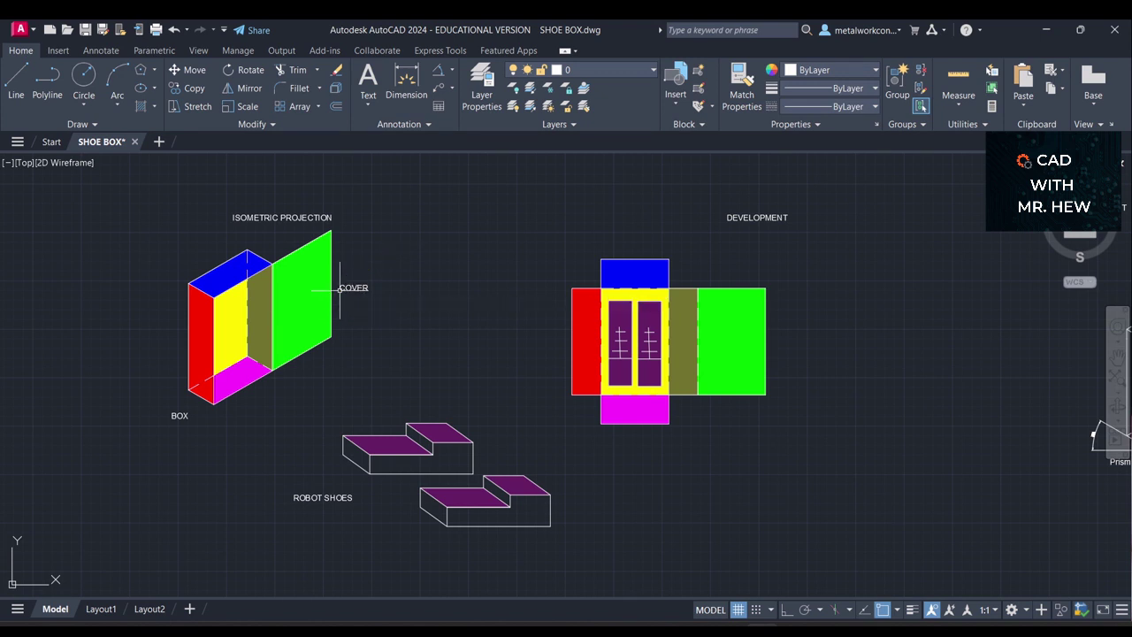